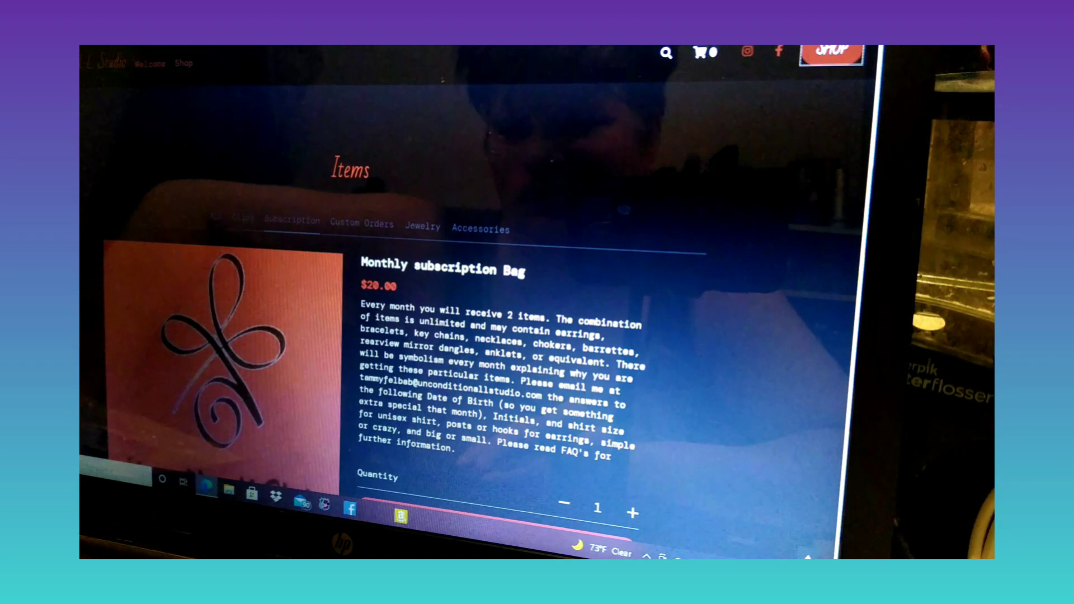
Step: Jump down the shop page past the return policy to the subscription renewal and shipping FAQs
left_click(830, 51)
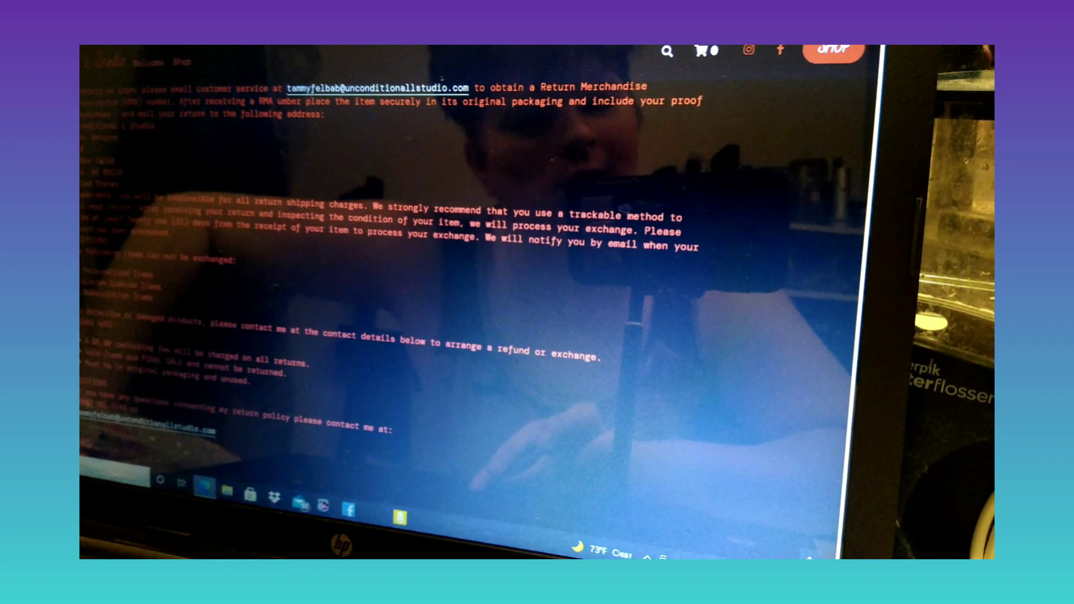
scroll(420, 294, "down", 10)
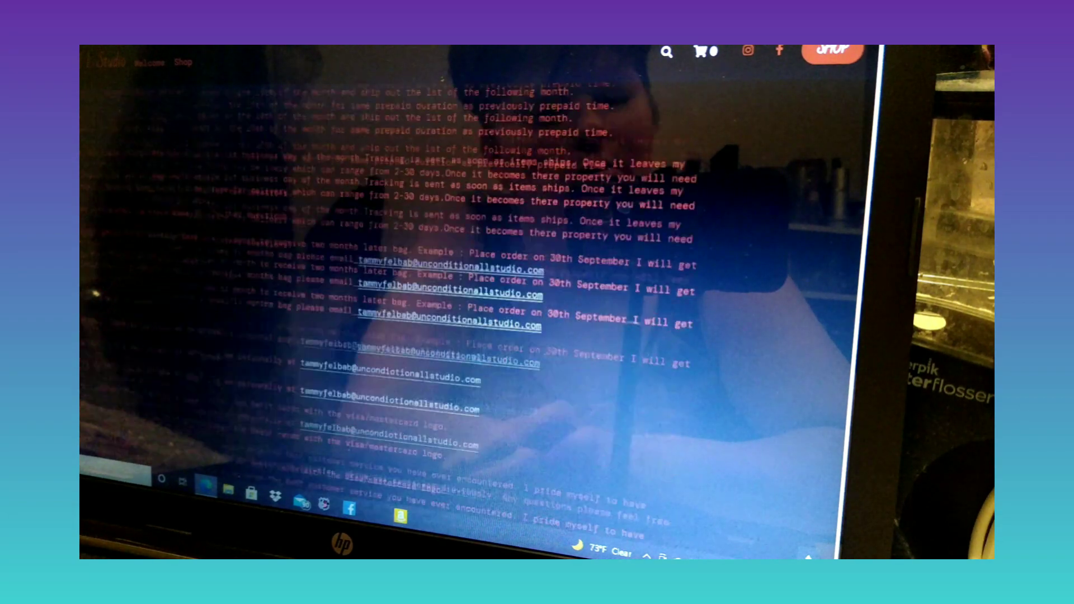
scroll(462, 293, "down", 8)
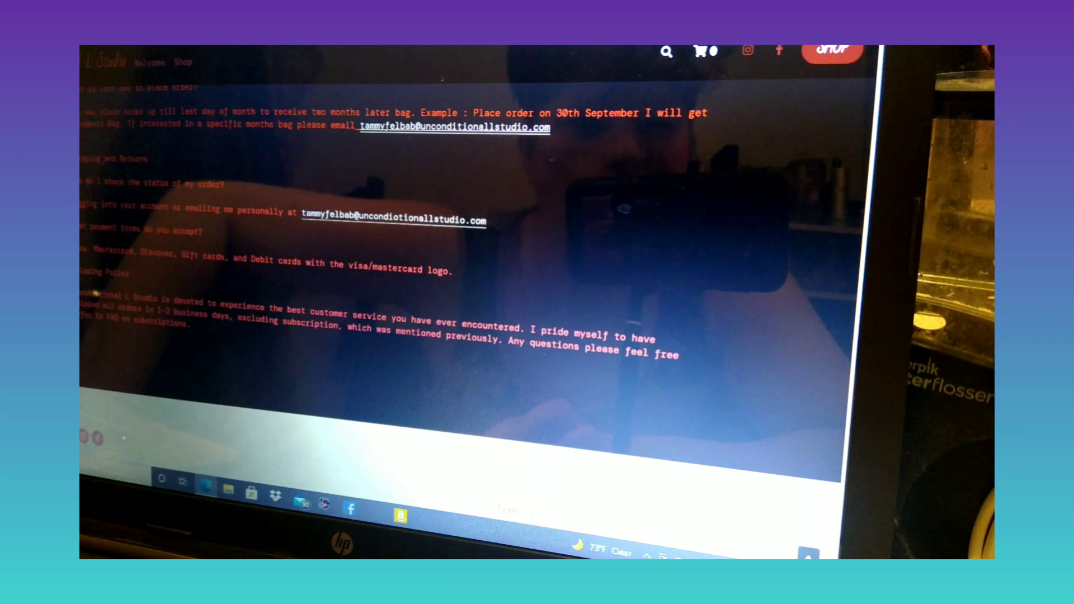
scroll(462, 294, "up", 3)
scroll(462, 293, "up", 3)
scroll(462, 294, "up", 3)
scroll(462, 294, "up", 2)
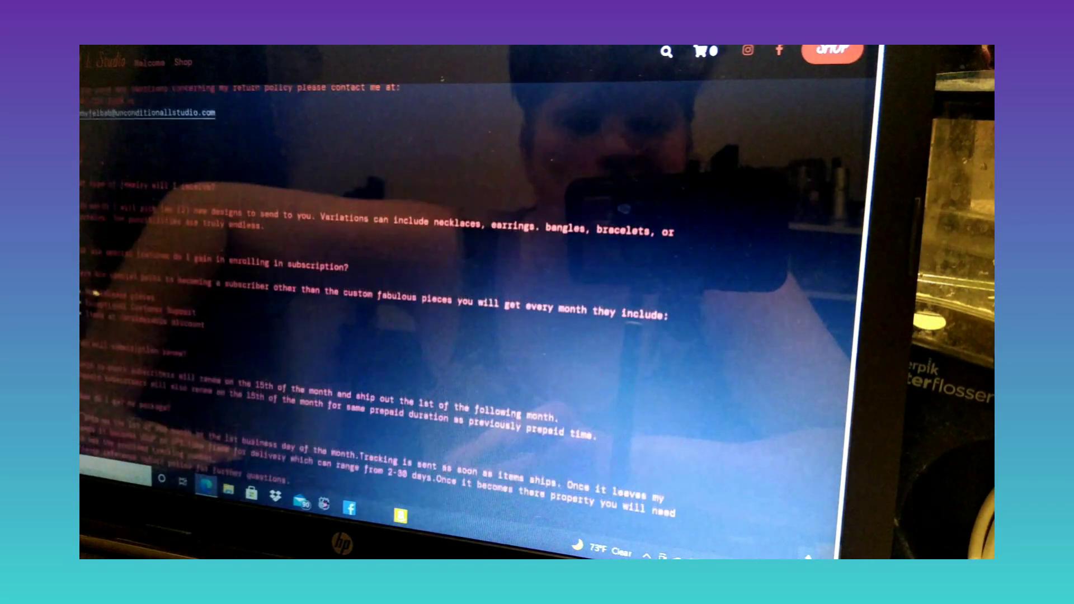
scroll(463, 294, "up", 3)
scroll(462, 294, "up", 3)
scroll(463, 293, "up", 3)
scroll(461, 294, "up", 2)
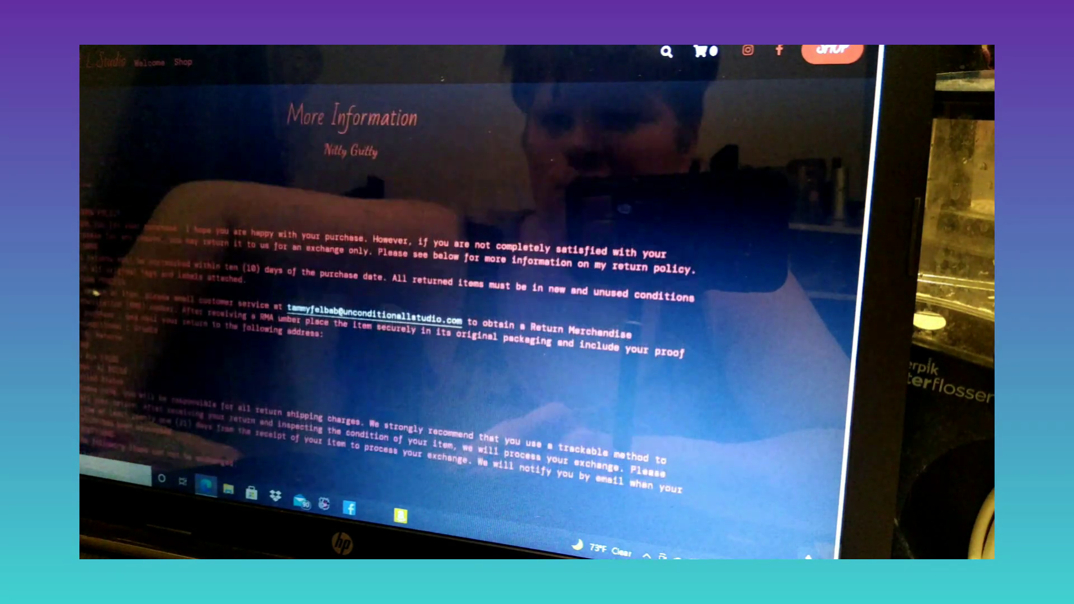
scroll(462, 294, "up", 3)
scroll(463, 294, "up", 3)
scroll(462, 294, "up", 3)
scroll(461, 294, "up", 2)
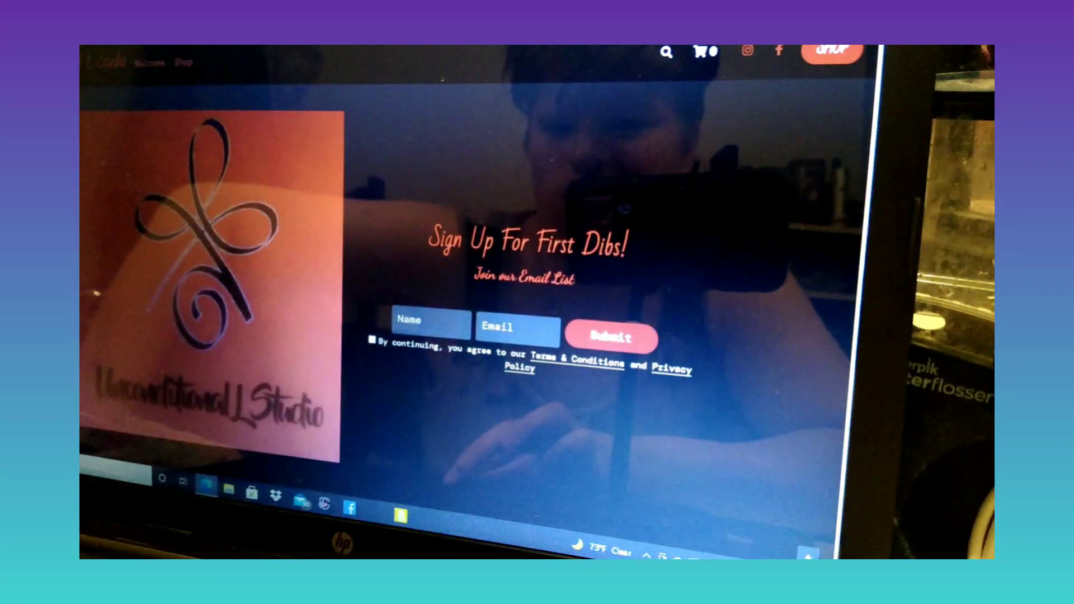
scroll(462, 295, "up", 3)
scroll(461, 294, "up", 3)
scroll(461, 293, "up", 2)
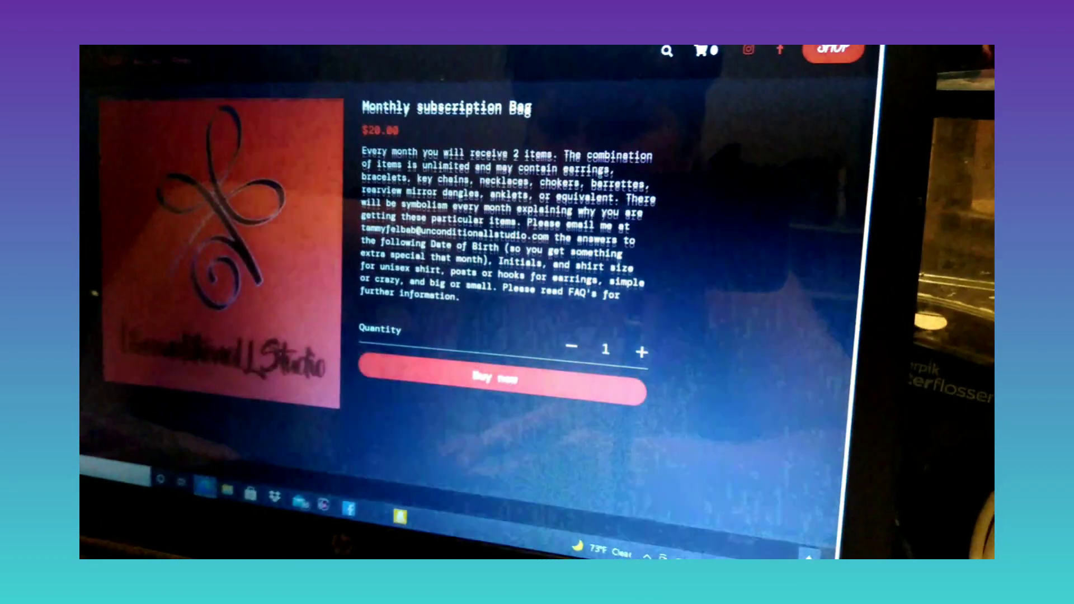
scroll(462, 293, "up", 3)
scroll(461, 294, "up", 3)
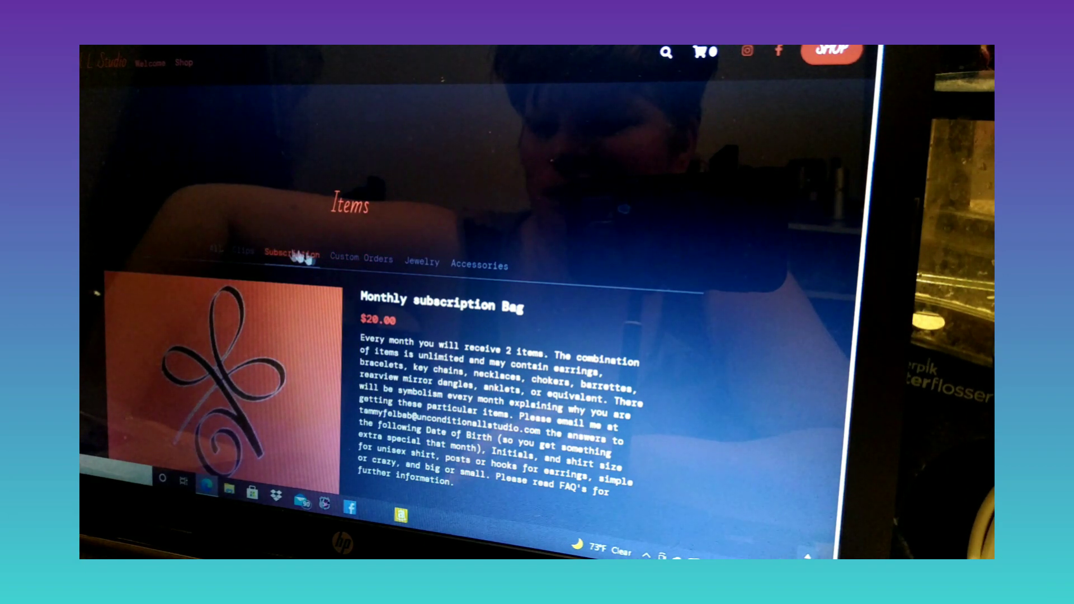
Step: Switch the Items listing to Clearance to show the $5.00 Old Inventory Clearance Sale
left_click(216, 250)
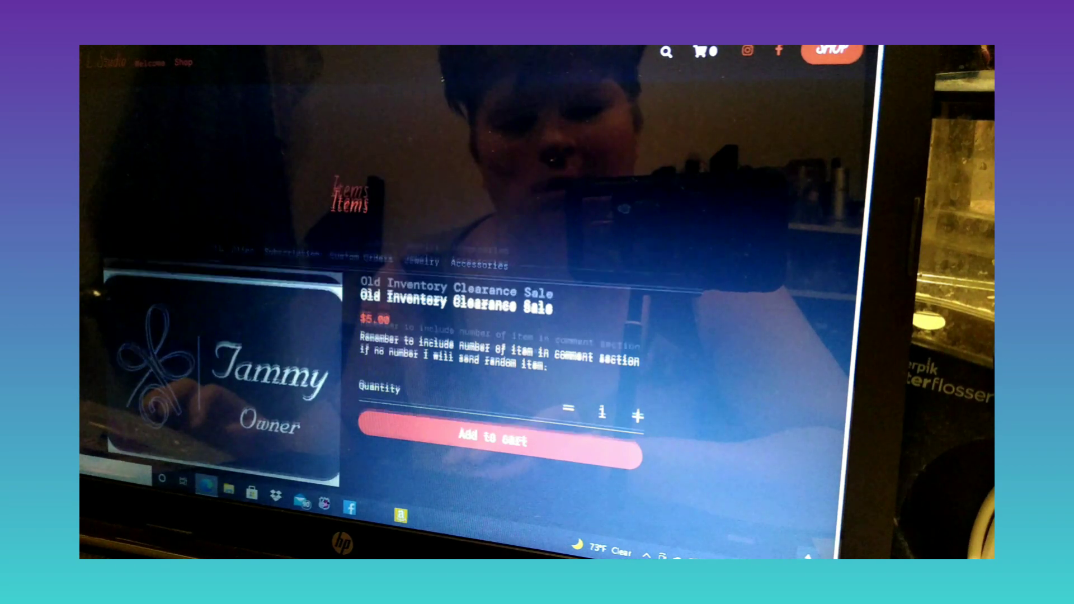
scroll(504, 336, "down", 5)
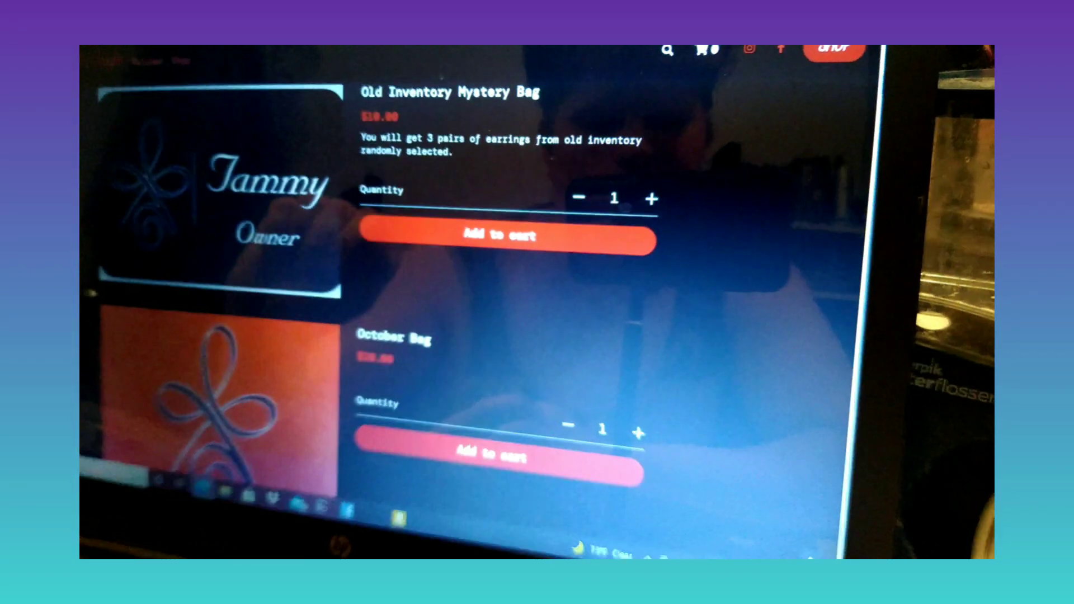